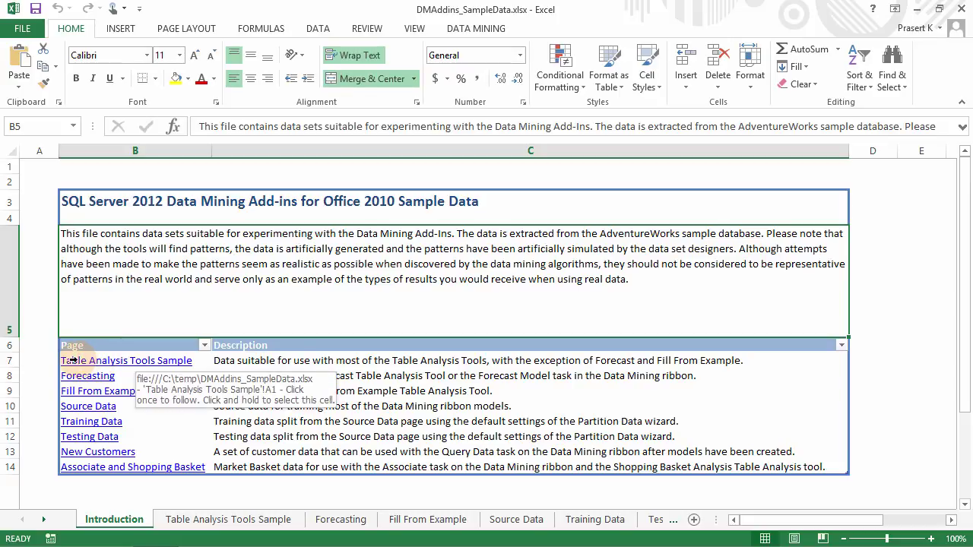
Step: Jump to the Table Analysis Tools Sample sheet from the Introduction sheet's hyperlink
{"action": "left_click", "coordinate": [128, 364]}
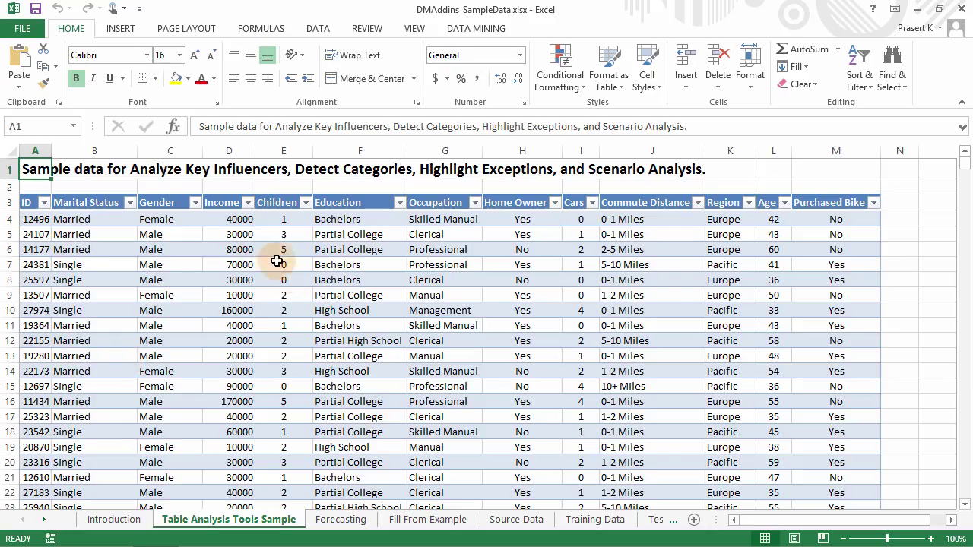
{"action": "left_click", "coordinate": [278, 277]}
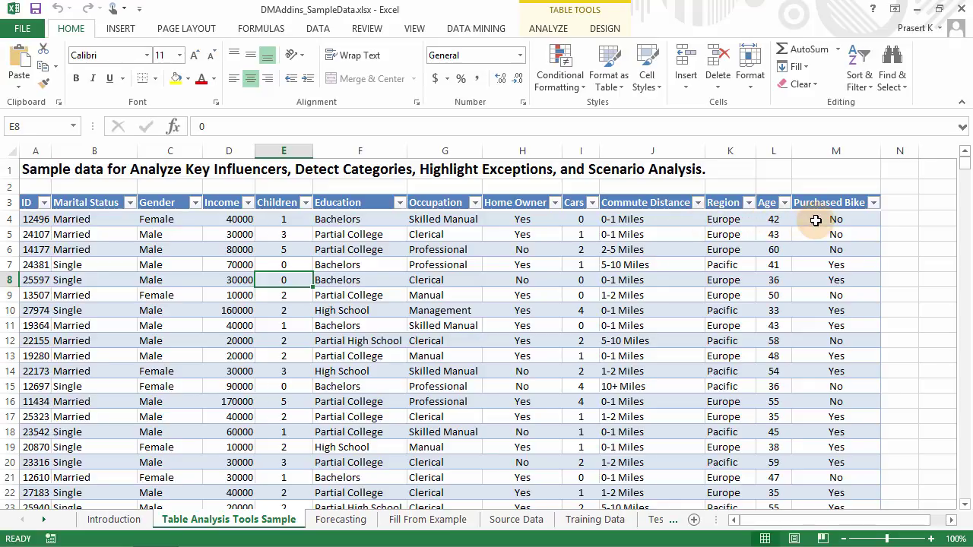
{"action": "left_click", "coordinate": [814, 221]}
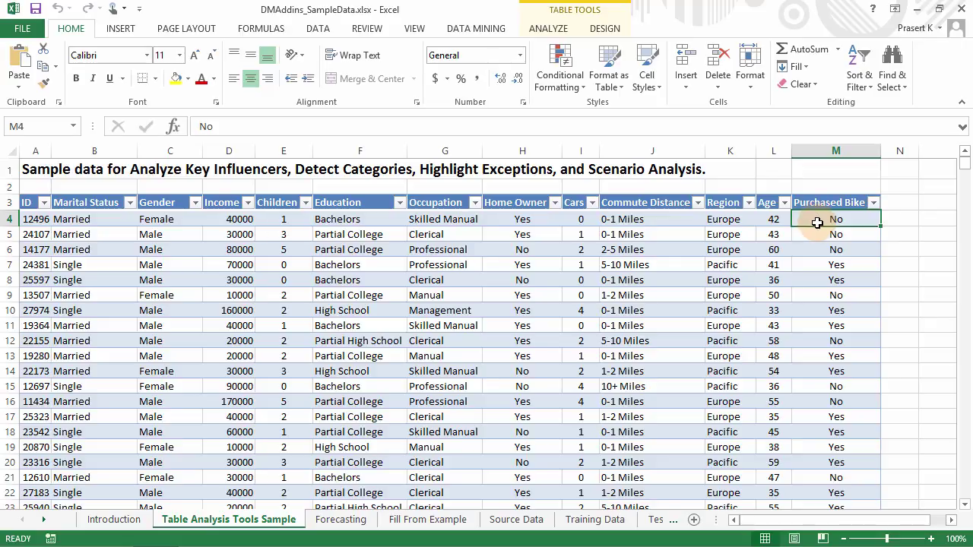
{"action": "left_click", "coordinate": [36, 219]}
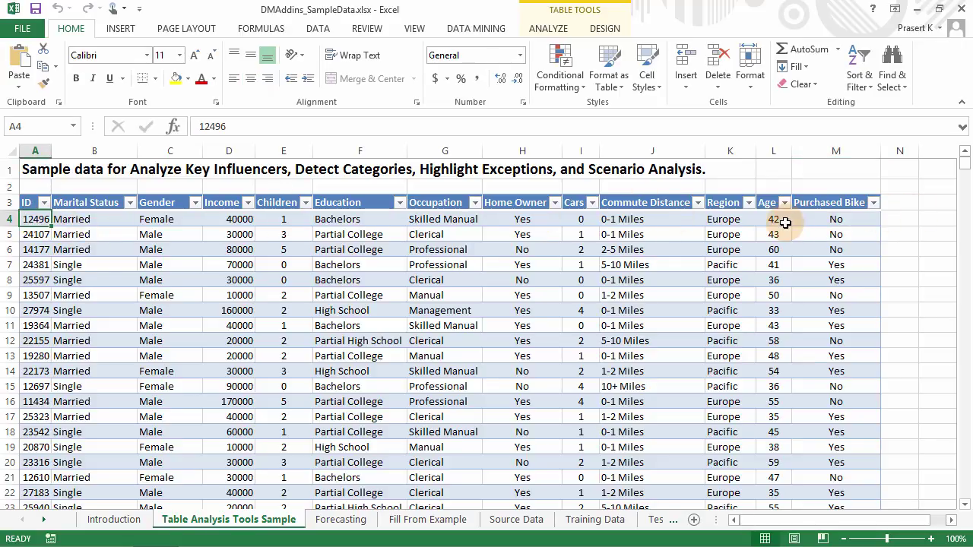
{"action": "left_click", "coordinate": [837, 265]}
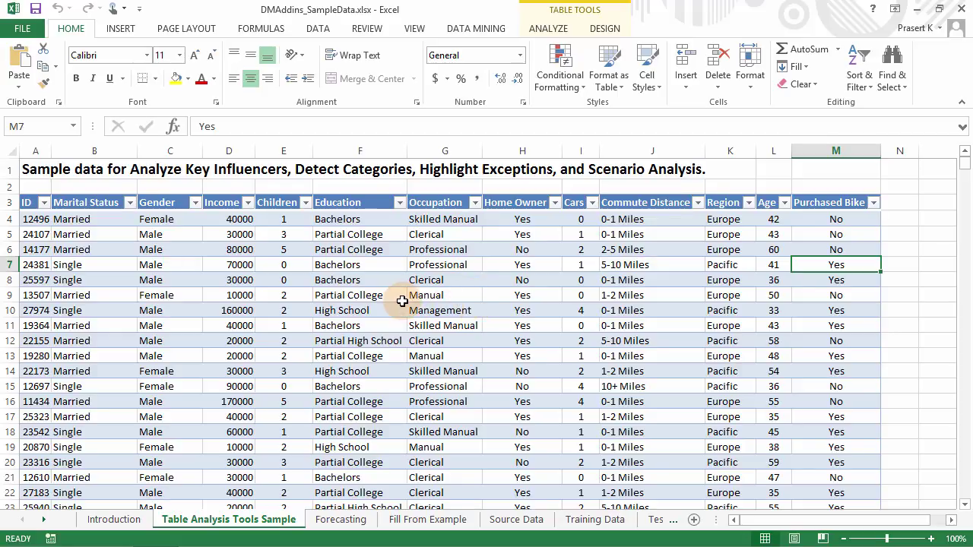
{"action": "left_click", "coordinate": [359, 280]}
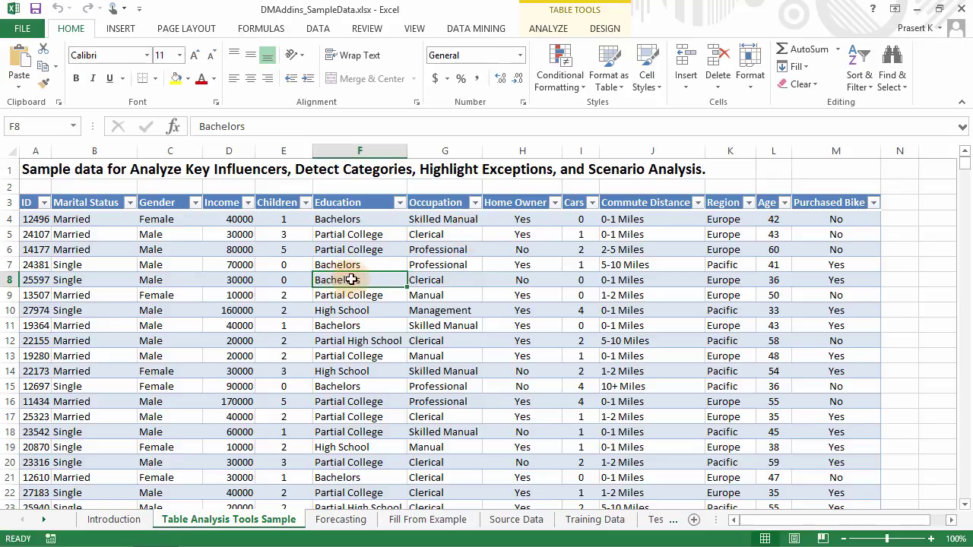
Step: Launch Analyze Key Influencers from Table Tools and pick Purchased Bike as the column to analyze
{"action": "left_click", "coordinate": [538, 31]}
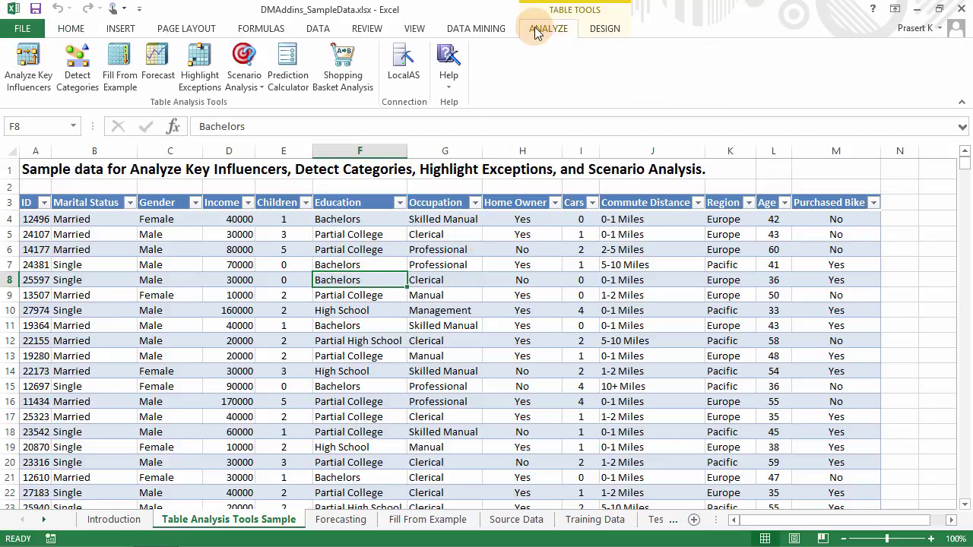
{"action": "left_click", "coordinate": [30, 85]}
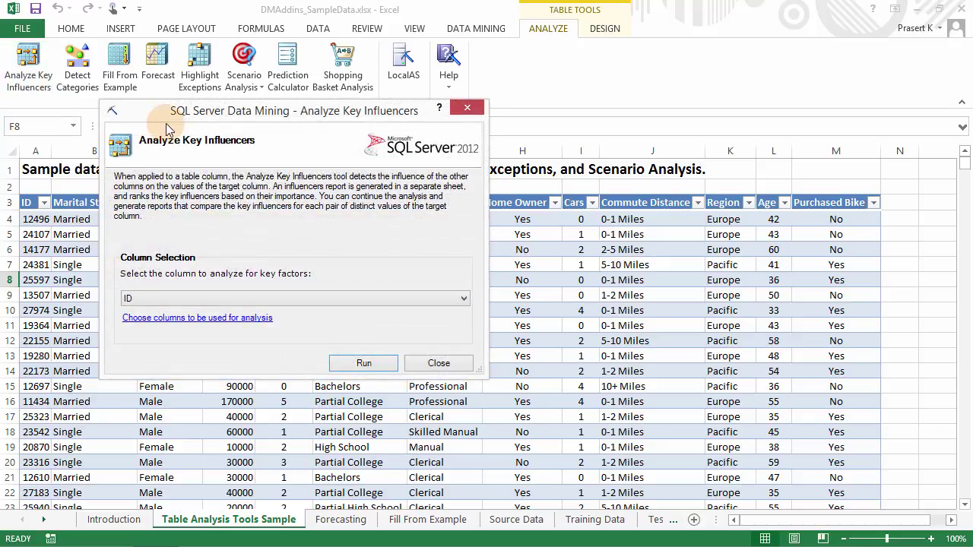
{"action": "left_click_drag", "start_coordinate": [174, 120], "coordinate": [248, 108]}
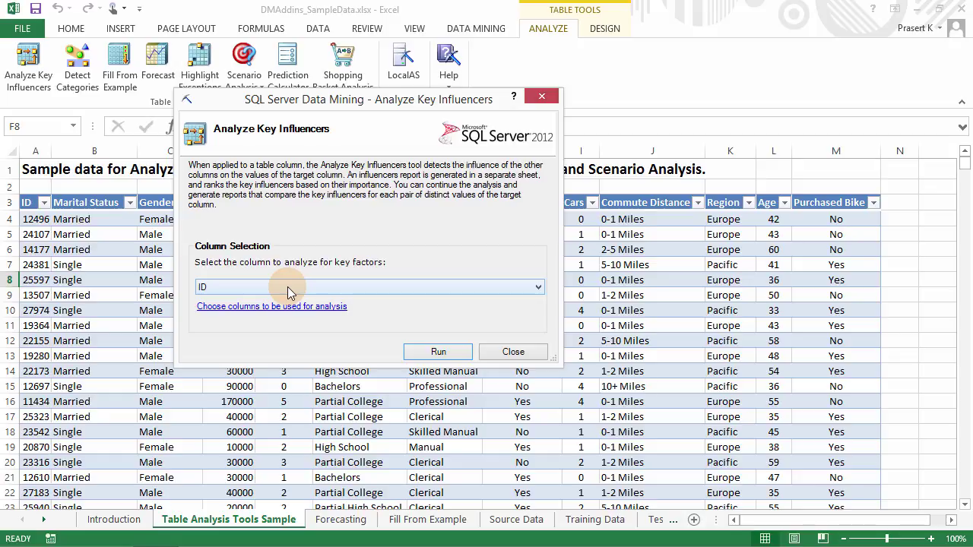
{"action": "left_click", "coordinate": [288, 289]}
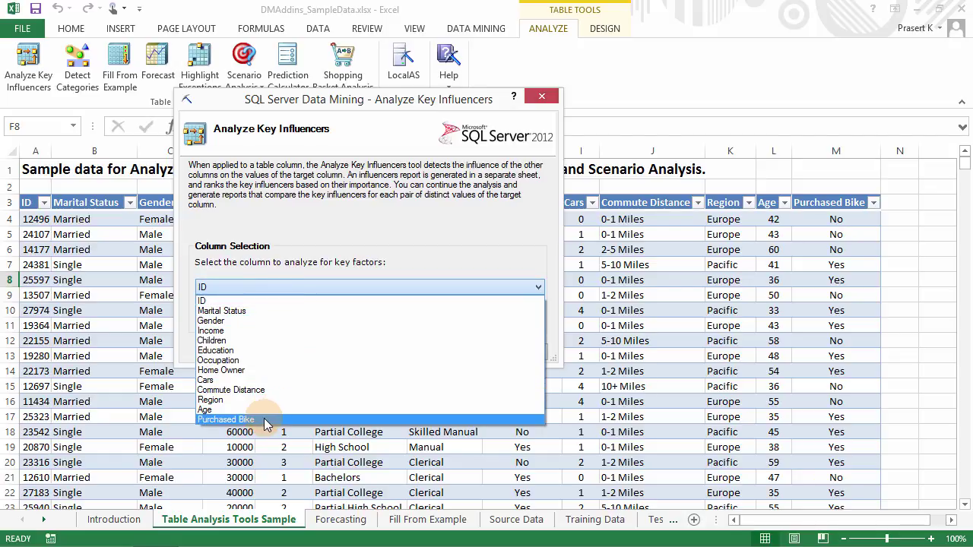
{"action": "left_click", "coordinate": [228, 419]}
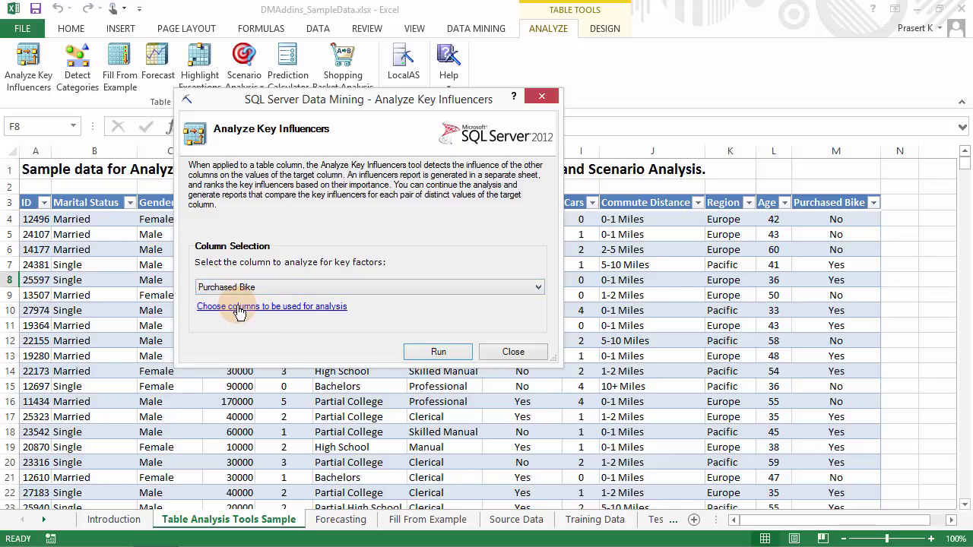
Step: Uncheck ID in the analysis column list and confirm, keeping all other columns
{"action": "left_click", "coordinate": [239, 307]}
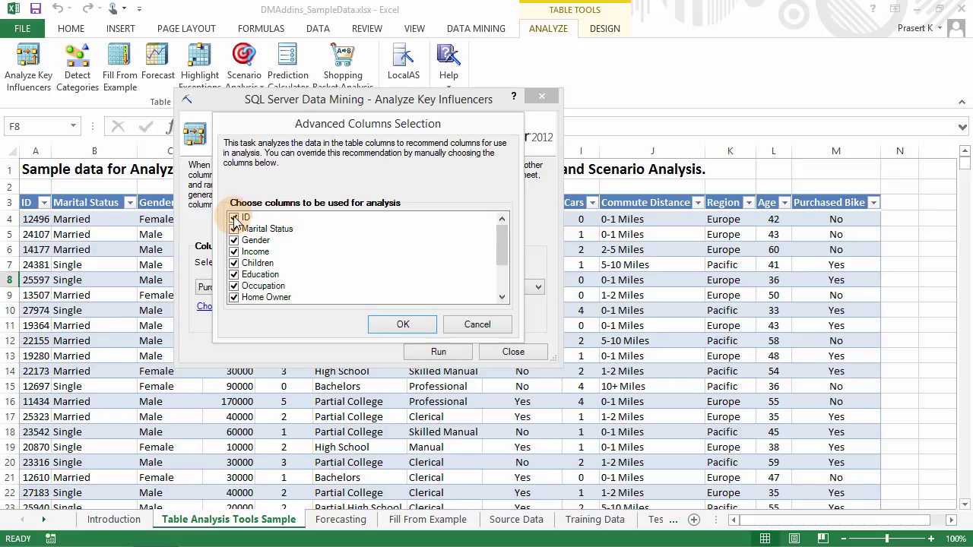
{"action": "left_click", "coordinate": [234, 218]}
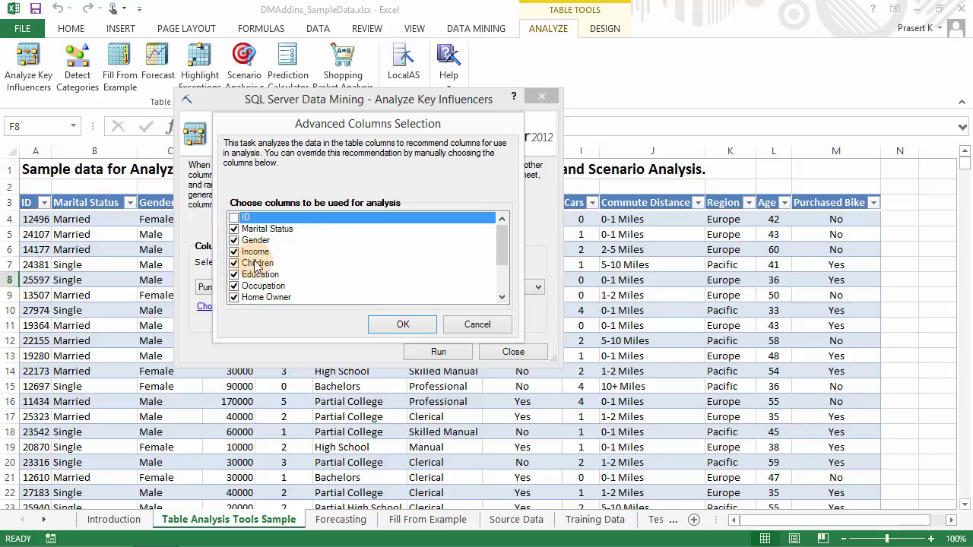
{"action": "left_click_drag", "start_coordinate": [499, 247], "coordinate": [503, 275]}
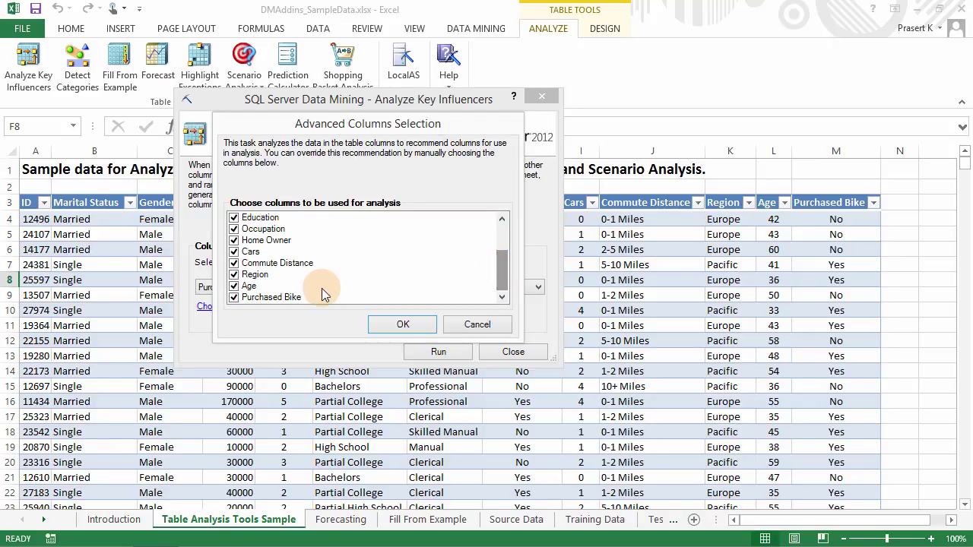
{"action": "left_click", "coordinate": [403, 325]}
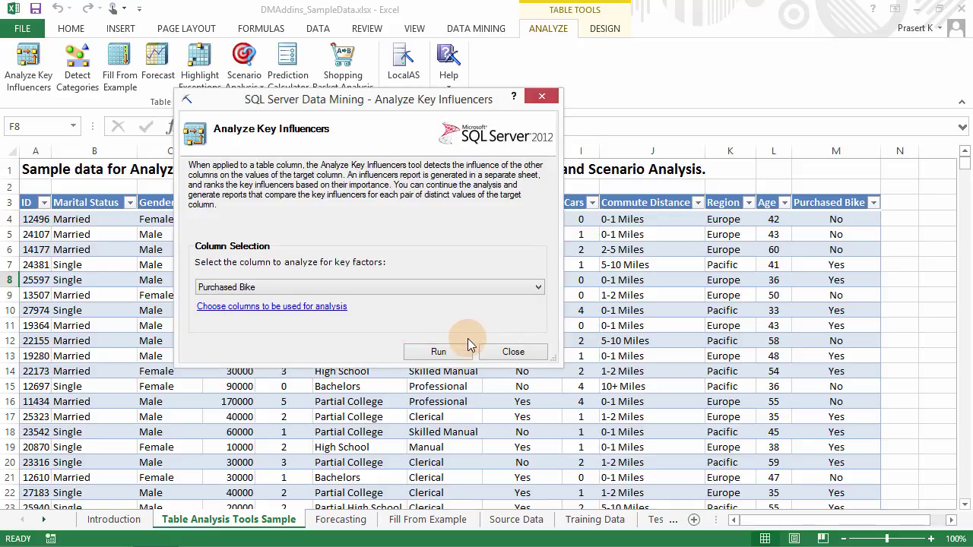
Step: Run the Purchased Bike analysis and close the discrimination dialog without adding reports
{"action": "left_click", "coordinate": [452, 352]}
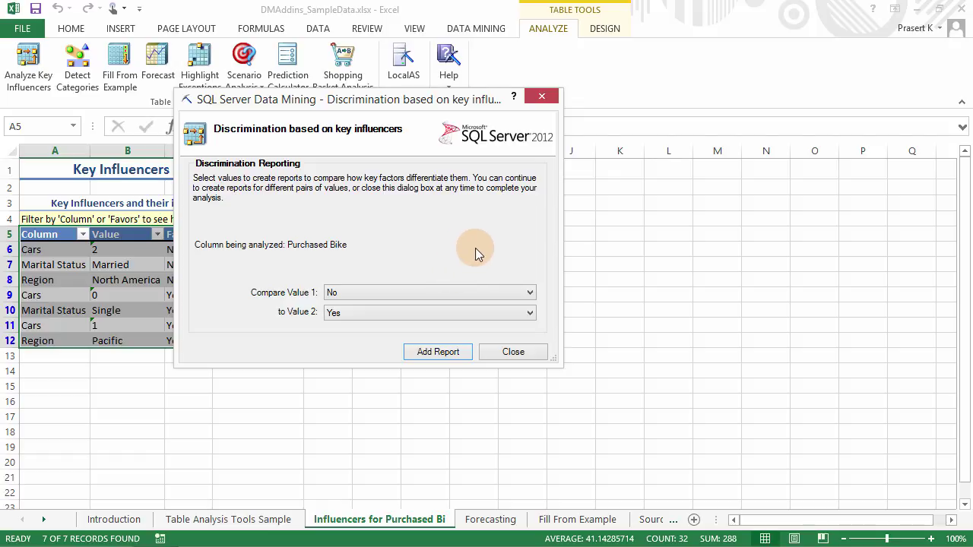
{"action": "left_click_drag", "start_coordinate": [252, 102], "coordinate": [400, 134]}
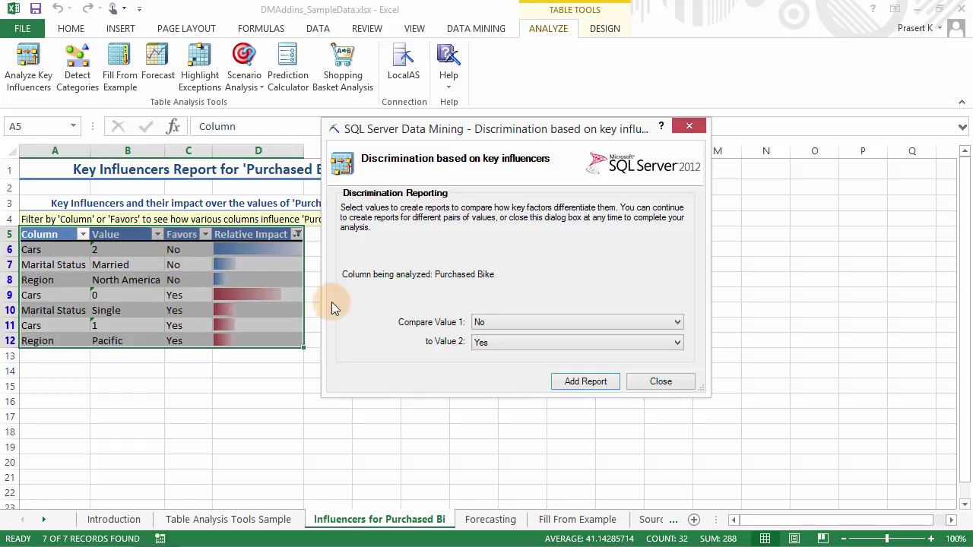
{"action": "left_click", "coordinate": [660, 384]}
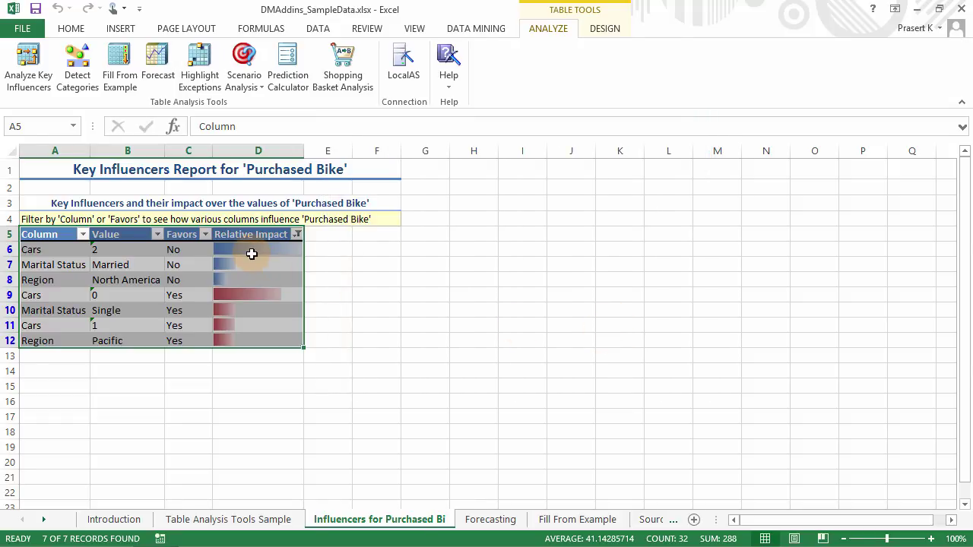
Step: Inspect the Favors column and the Cars value 2 influencer, with relative impacts 100 and 25
{"action": "left_click", "coordinate": [252, 254]}
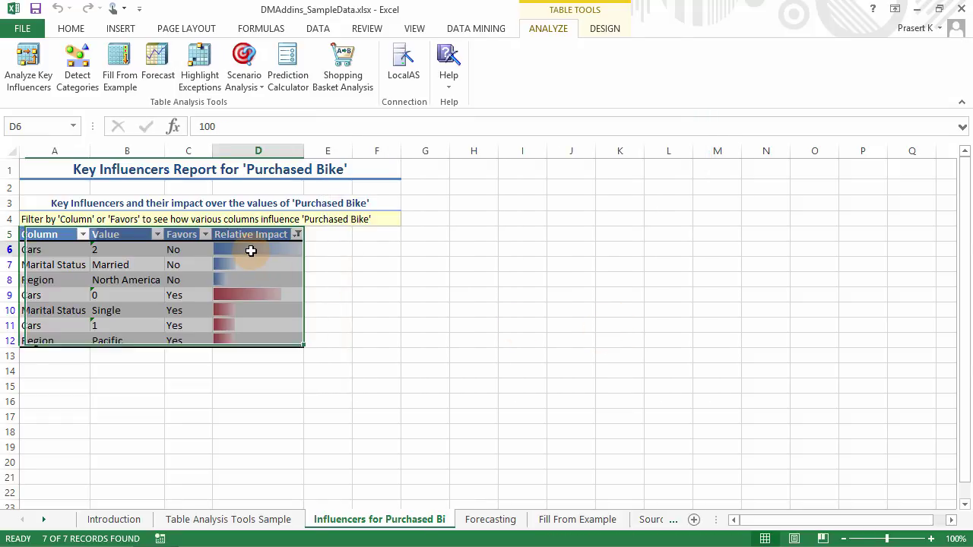
{"action": "left_click", "coordinate": [181, 237]}
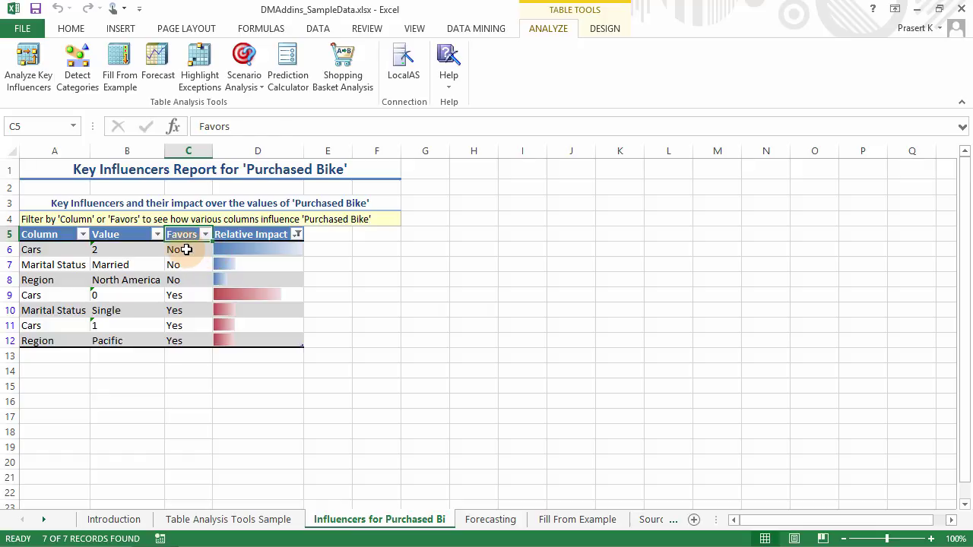
{"action": "left_click", "coordinate": [84, 252]}
{"action": "left_click", "coordinate": [108, 254]}
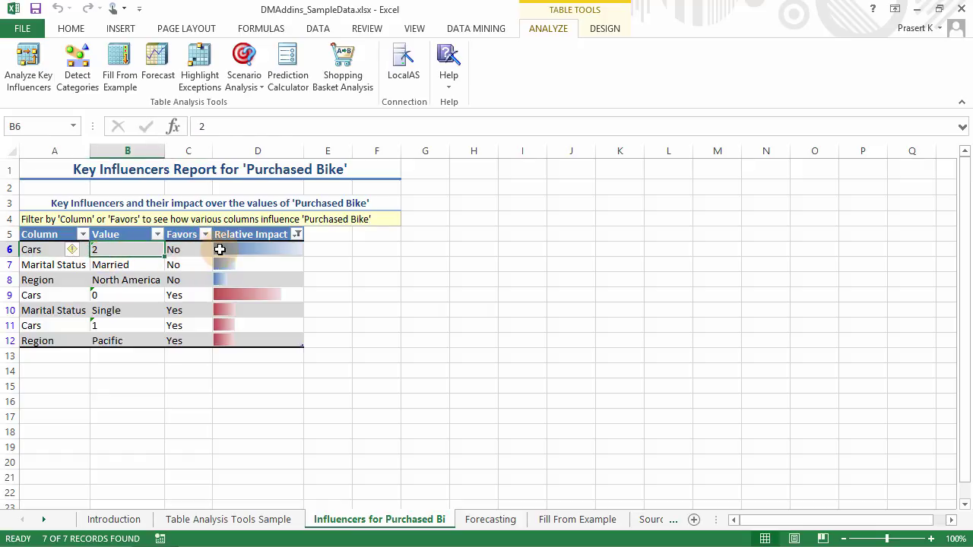
{"action": "left_click", "coordinate": [249, 249]}
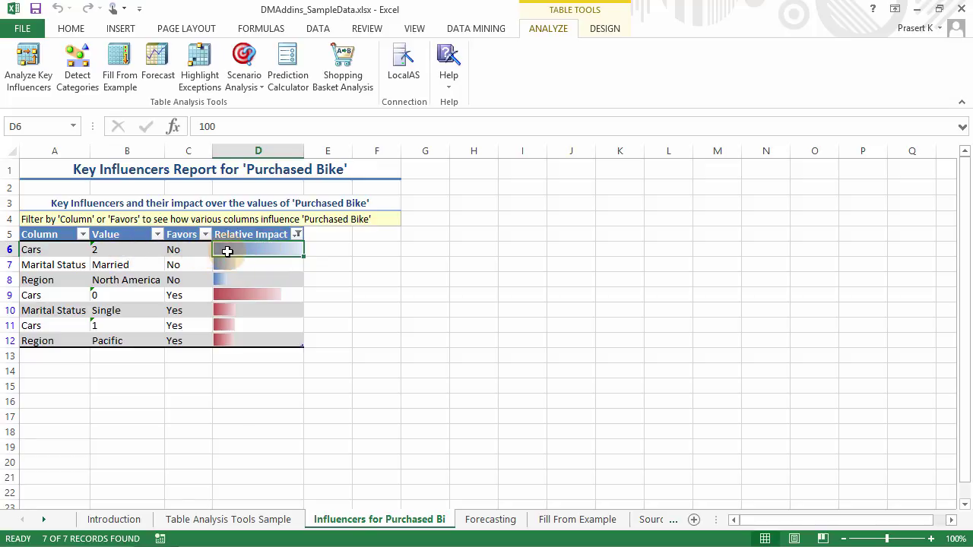
{"action": "key", "text": "Down"}
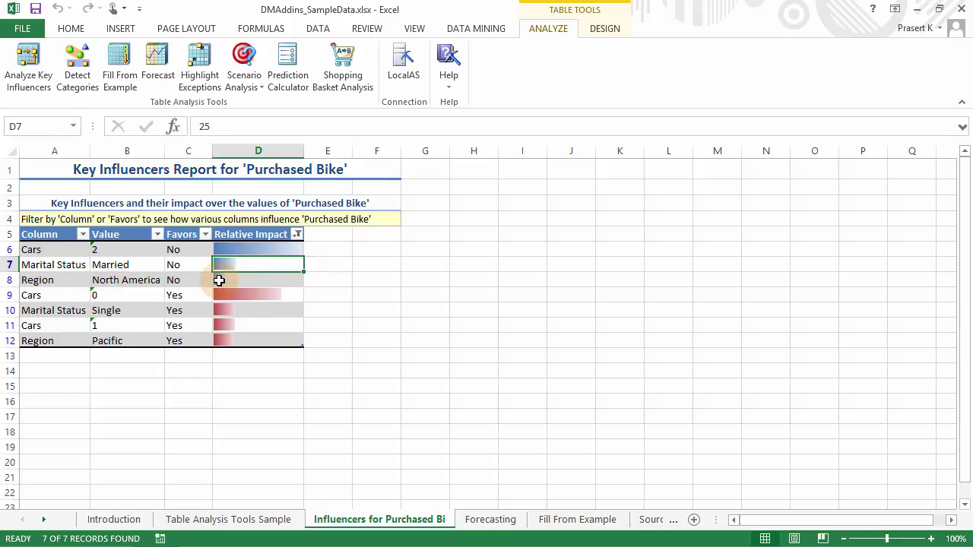
Step: Review the North America (15), Cars 0 (76), Single and Cars 1 (24) influencer rows
{"action": "left_click", "coordinate": [218, 280]}
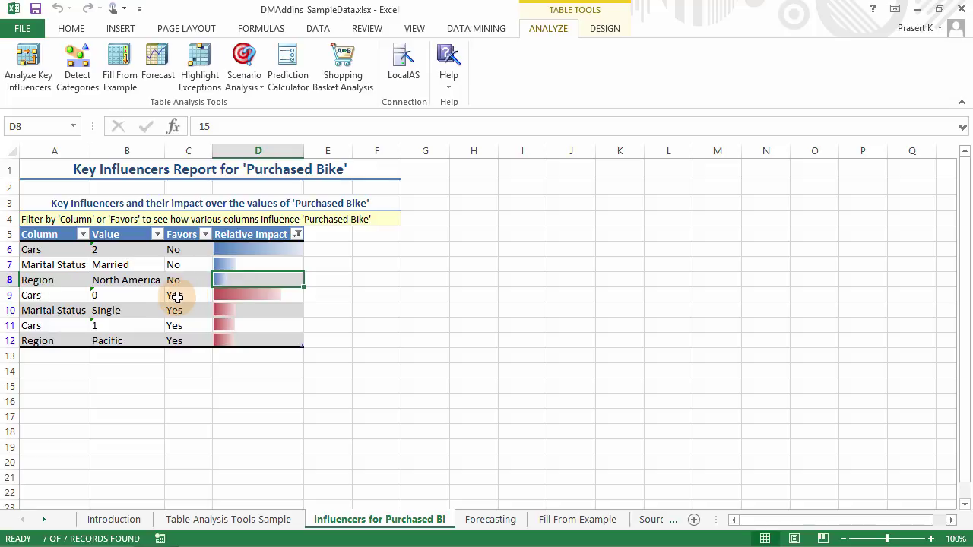
{"action": "left_click", "coordinate": [122, 296]}
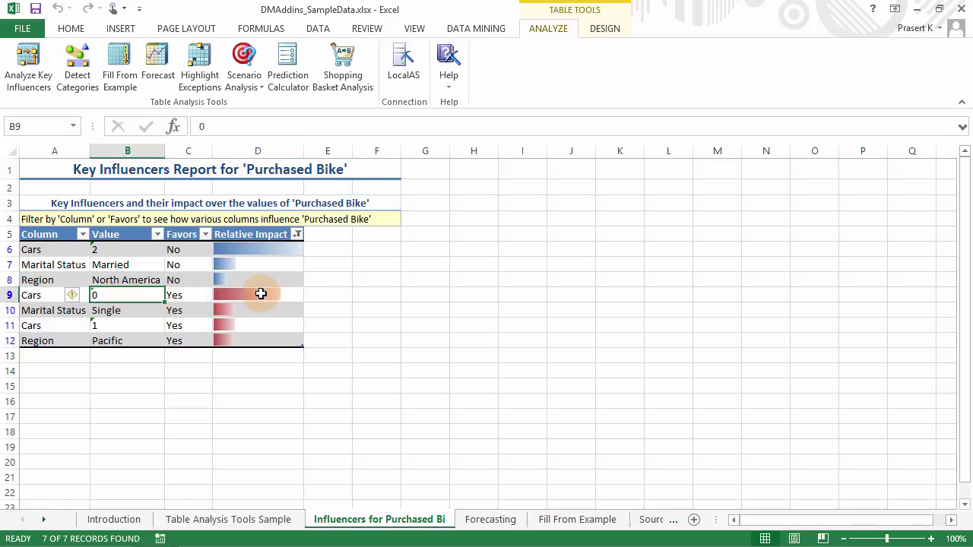
{"action": "left_click", "coordinate": [261, 294]}
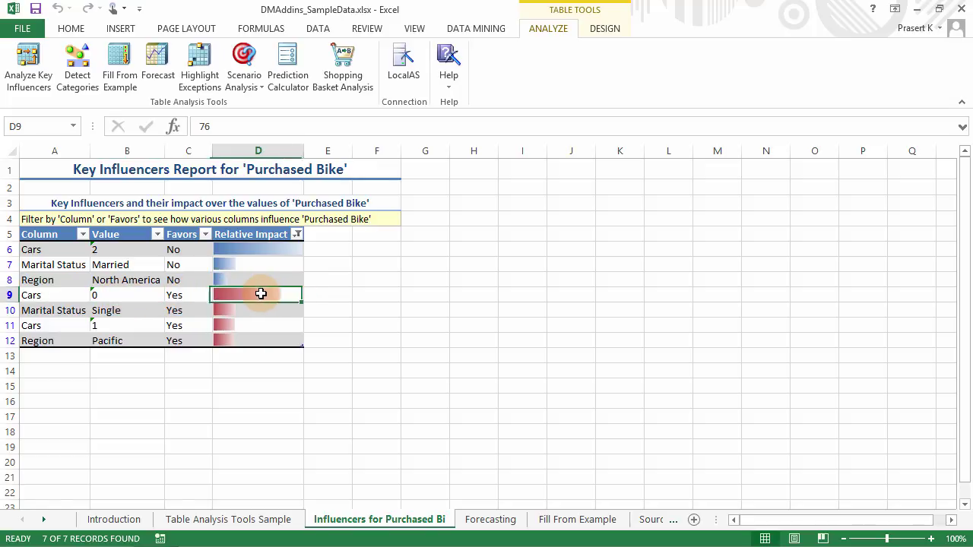
{"action": "left_click", "coordinate": [132, 311]}
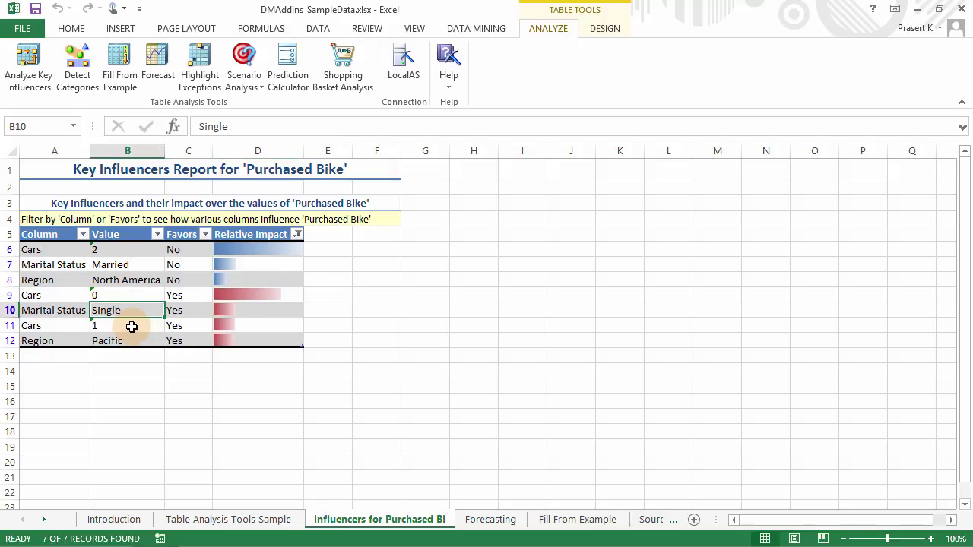
{"action": "left_click", "coordinate": [132, 326]}
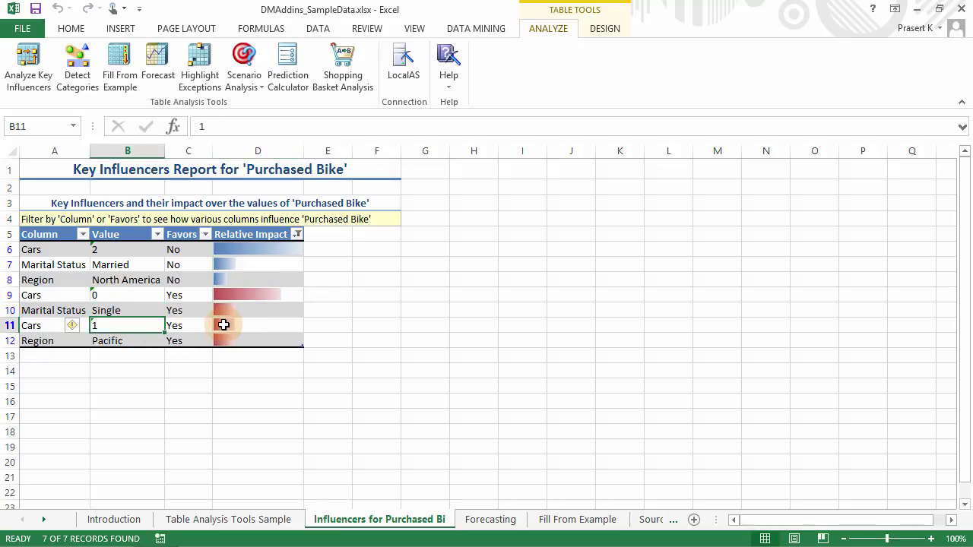
{"action": "left_click", "coordinate": [231, 325]}
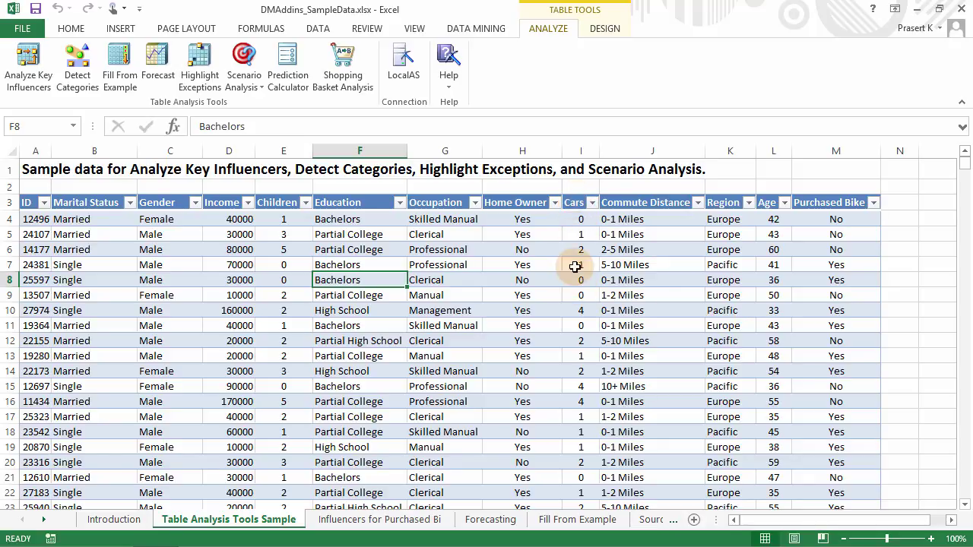
Step: From a cell in the data table, run Key Influencers targeting Cars with ID excluded
{"action": "left_click", "coordinate": [578, 219]}
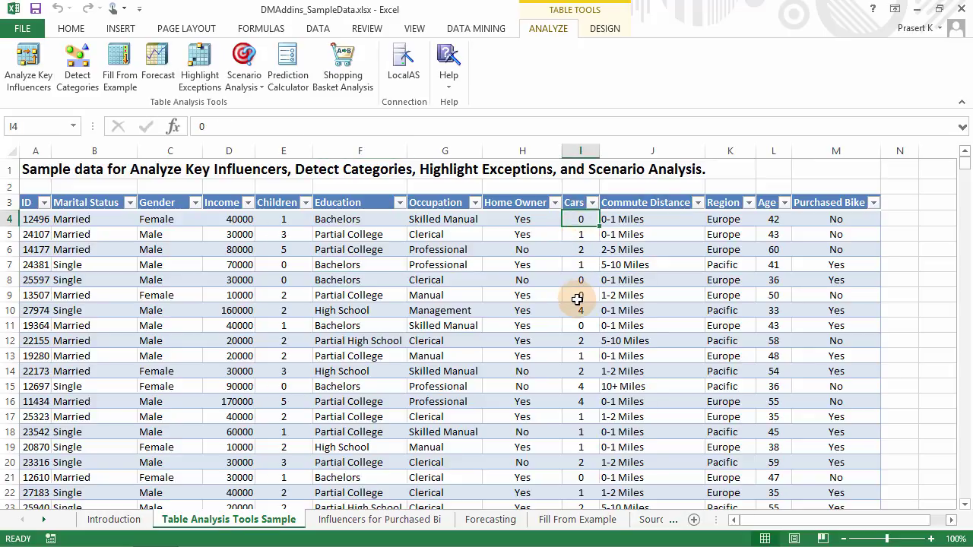
{"action": "left_click", "coordinate": [372, 264]}
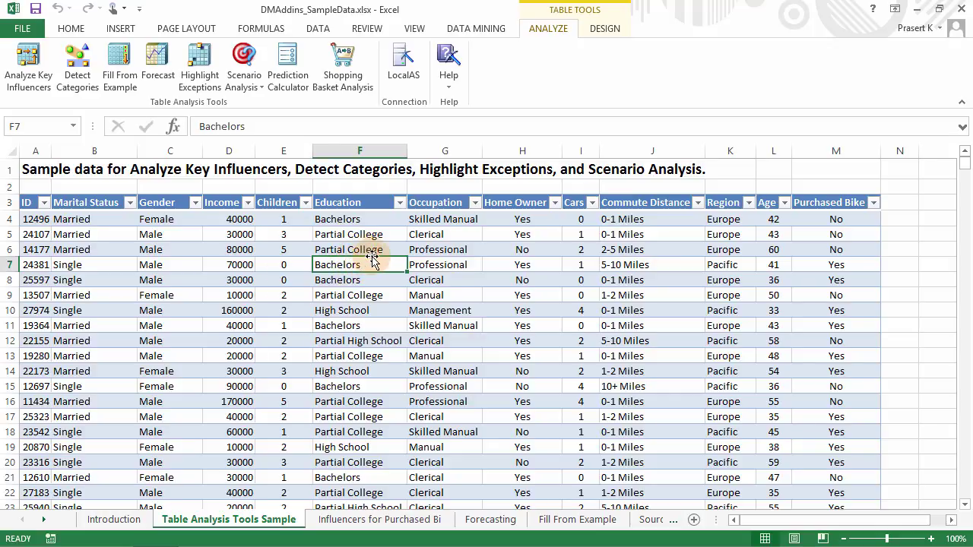
{"action": "left_click", "coordinate": [26, 65]}
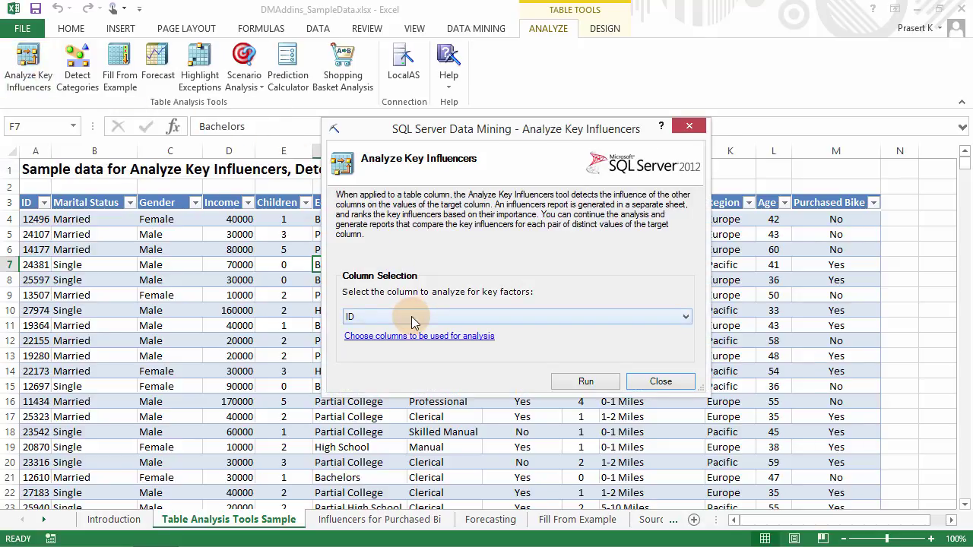
{"action": "left_click", "coordinate": [412, 316]}
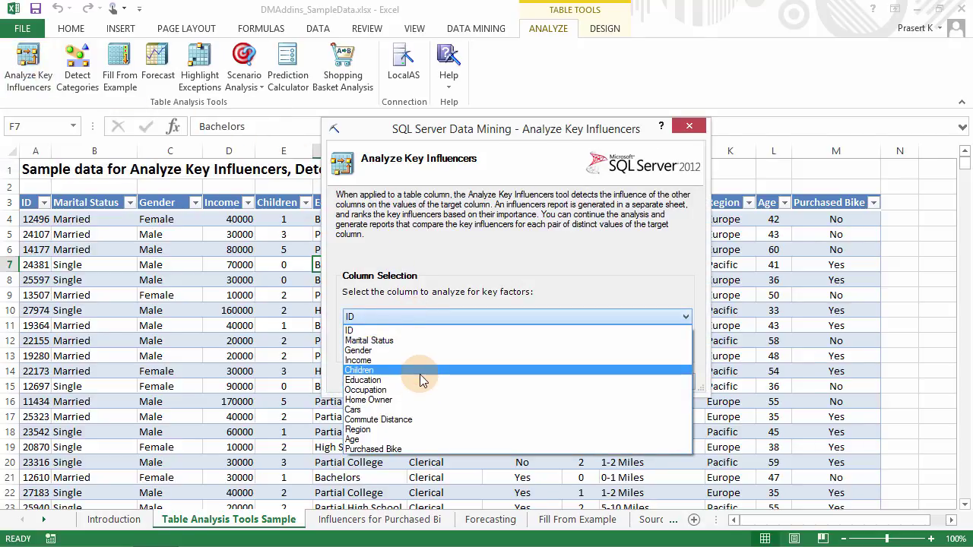
{"action": "left_click", "coordinate": [417, 410]}
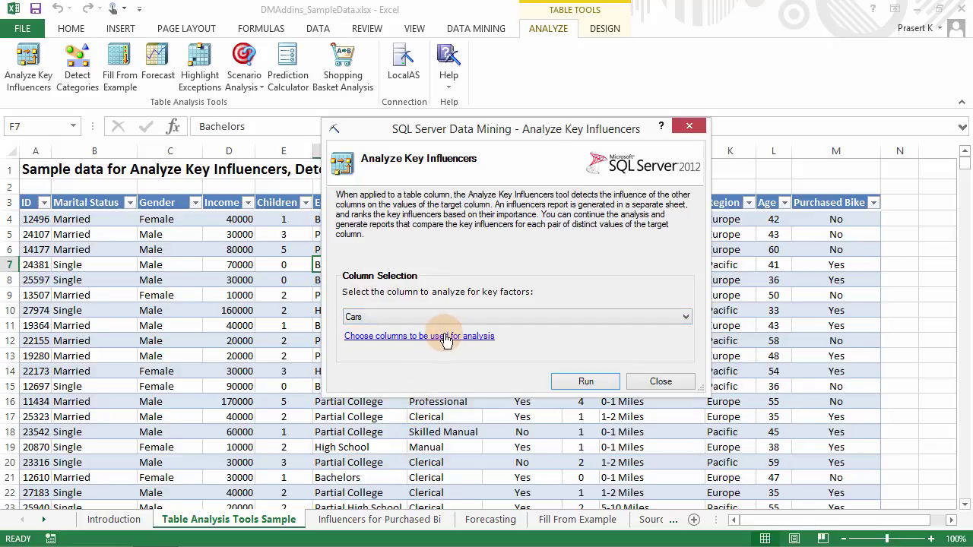
{"action": "left_click", "coordinate": [446, 338]}
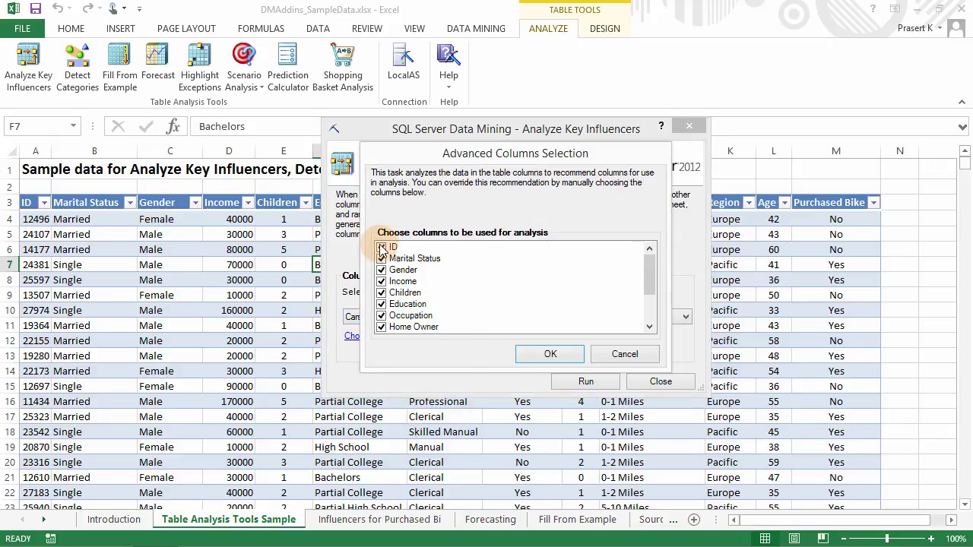
{"action": "left_click", "coordinate": [381, 247]}
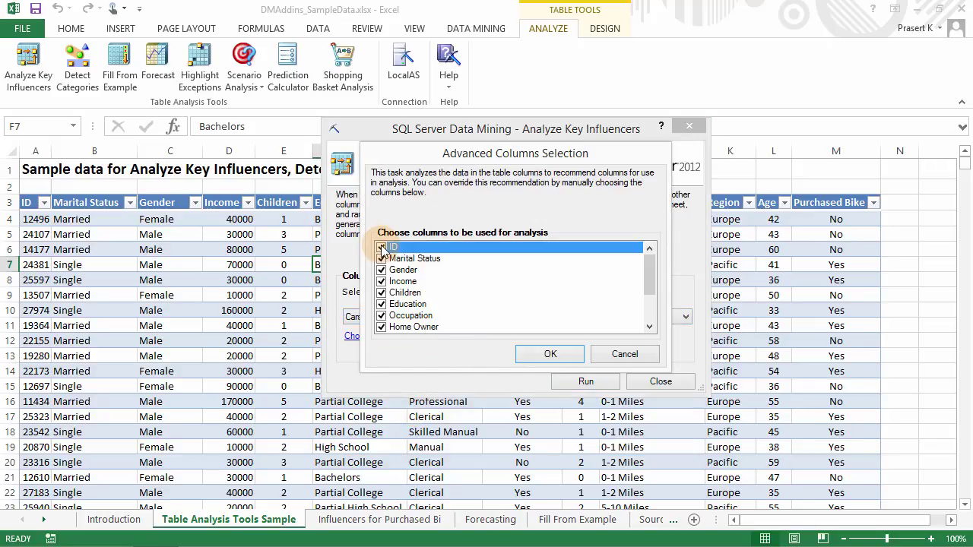
{"action": "left_click", "coordinate": [566, 357]}
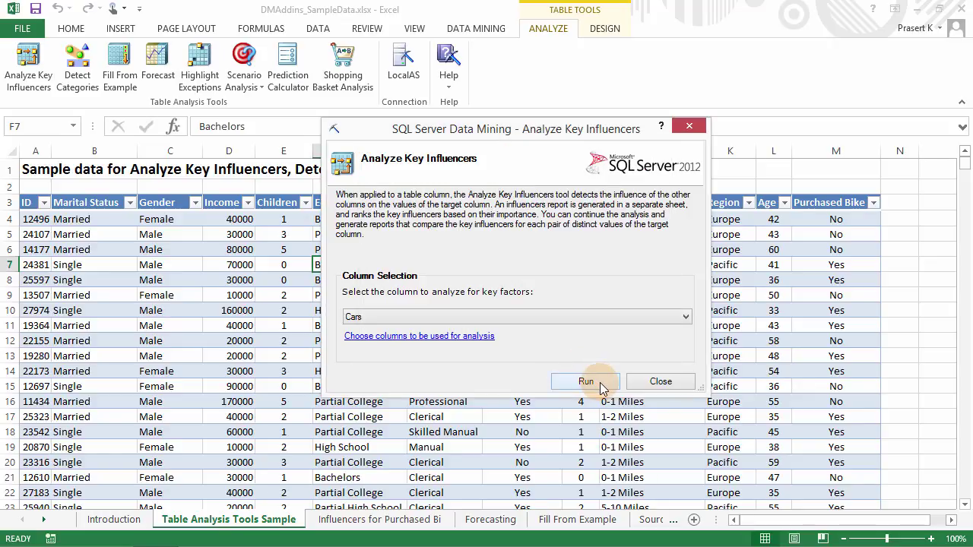
{"action": "left_click", "coordinate": [601, 388]}
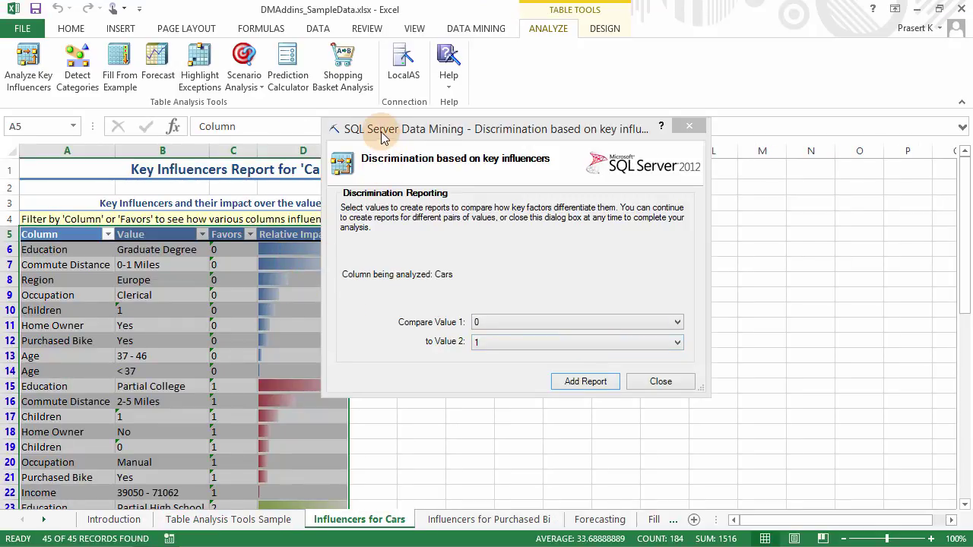
Step: Drag the Discrimination dialog further right to reveal the Cars report
{"action": "left_click_drag", "start_coordinate": [382, 135], "coordinate": [464, 139]}
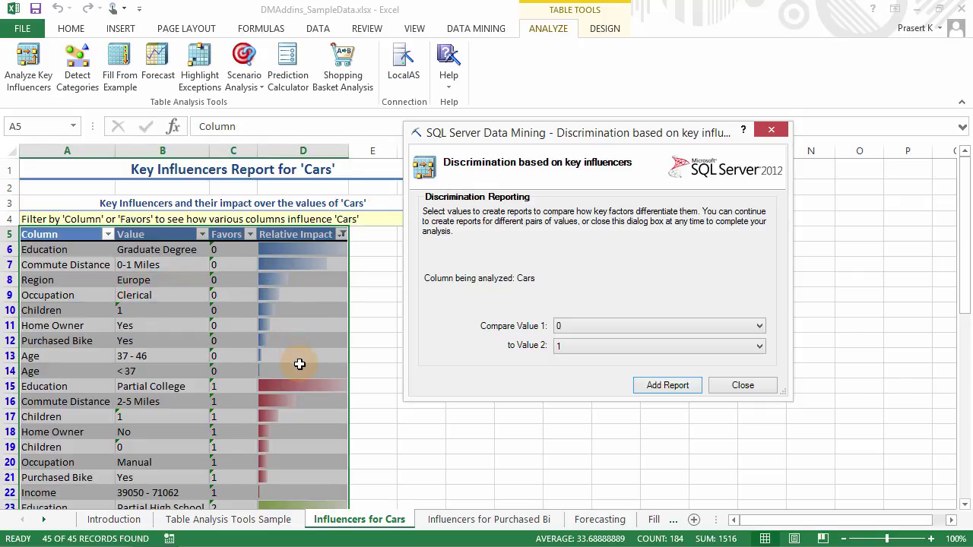
{"action": "left_click", "coordinate": [128, 403]}
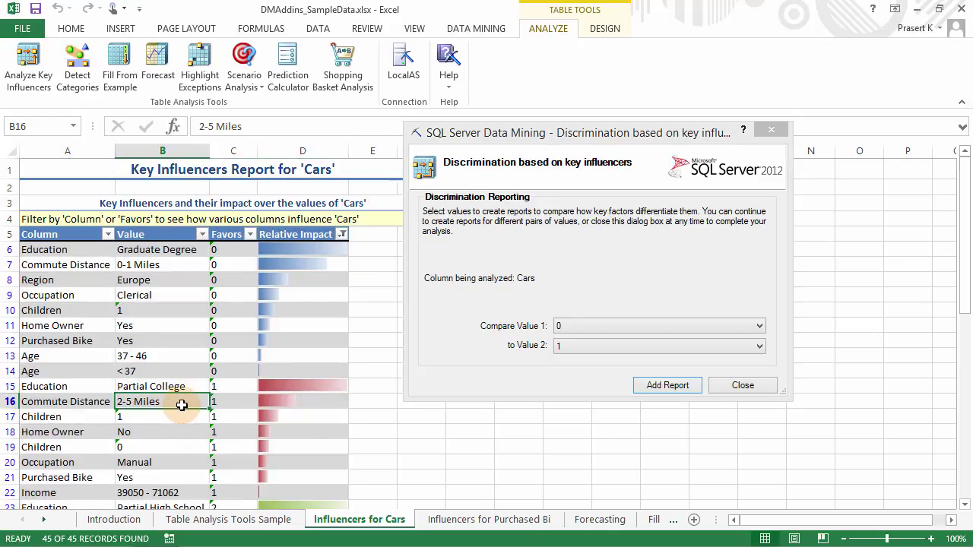
{"action": "scroll", "coordinate": [205, 401], "scroll_direction": "down", "scroll_amount": 2}
{"action": "scroll", "coordinate": [202, 398], "scroll_direction": "down", "scroll_amount": 1}
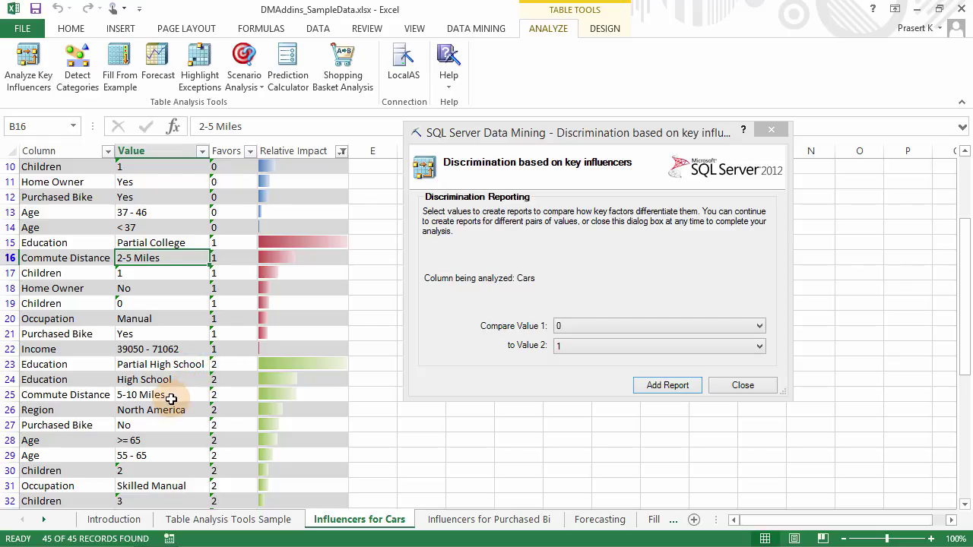
{"action": "left_click", "coordinate": [172, 395]}
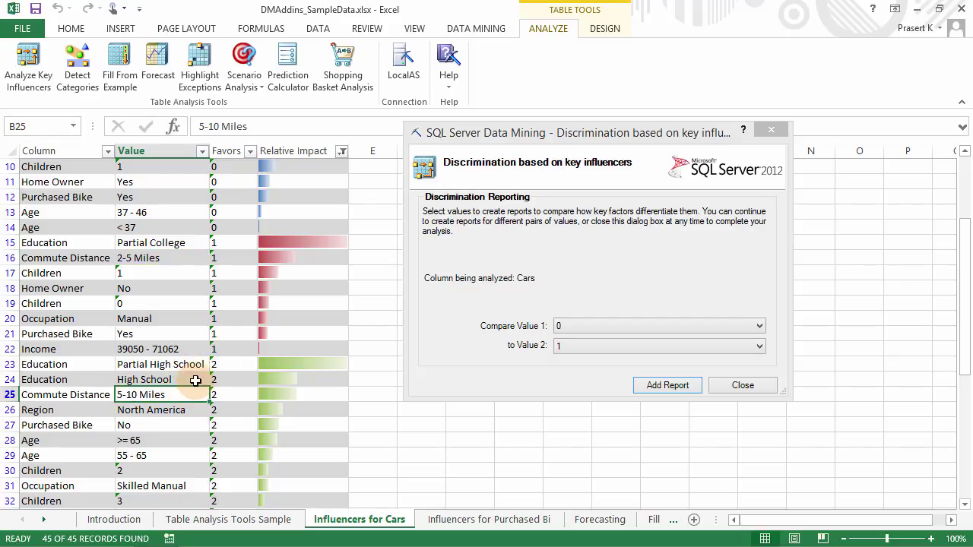
{"action": "scroll", "coordinate": [187, 389], "scroll_direction": "down", "scroll_amount": 2}
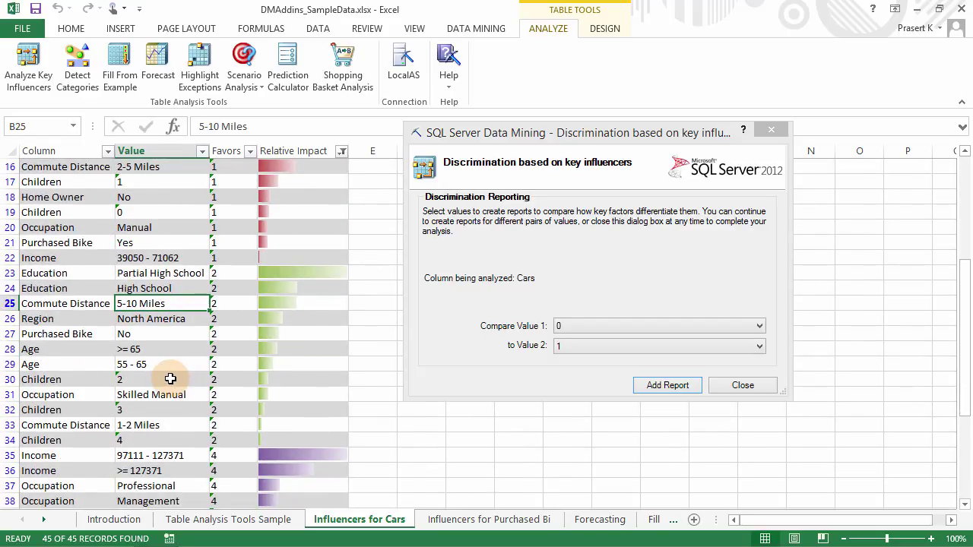
{"action": "left_click", "coordinate": [172, 378]}
{"action": "scroll", "coordinate": [194, 376], "scroll_direction": "down", "scroll_amount": 2}
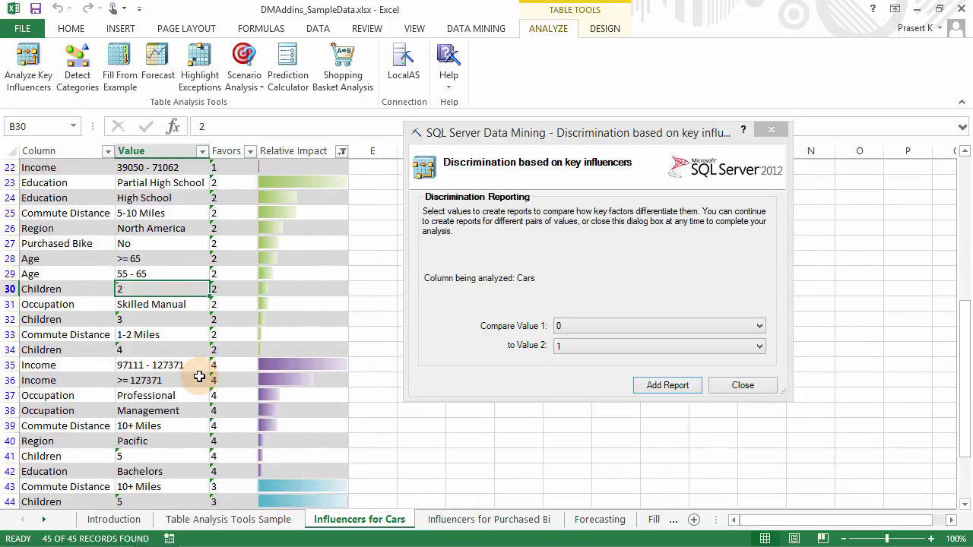
{"action": "left_click", "coordinate": [162, 365]}
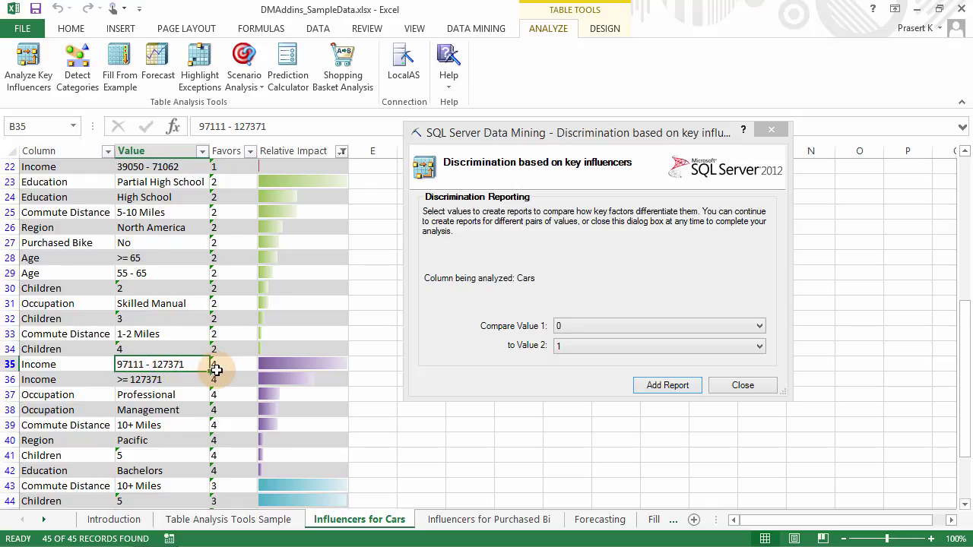
{"action": "scroll", "coordinate": [213, 369], "scroll_direction": "down", "scroll_amount": 2}
{"action": "left_click", "coordinate": [169, 395]}
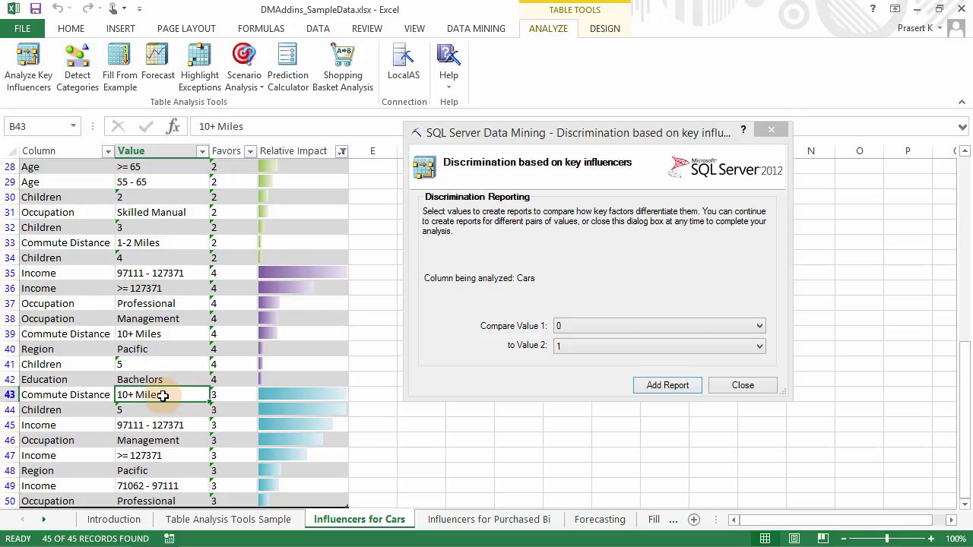
{"action": "scroll", "coordinate": [183, 396], "scroll_direction": "down", "scroll_amount": 1}
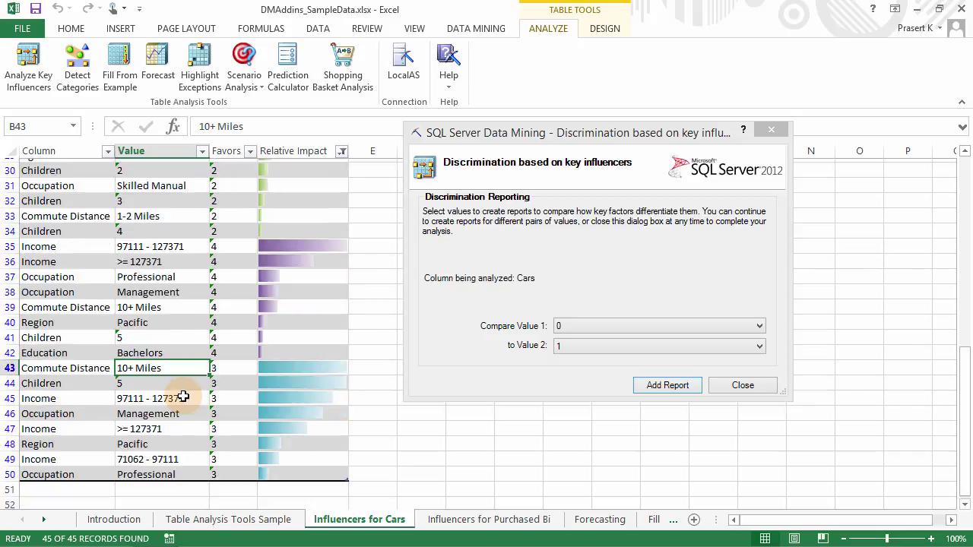
{"action": "left_click", "coordinate": [174, 380]}
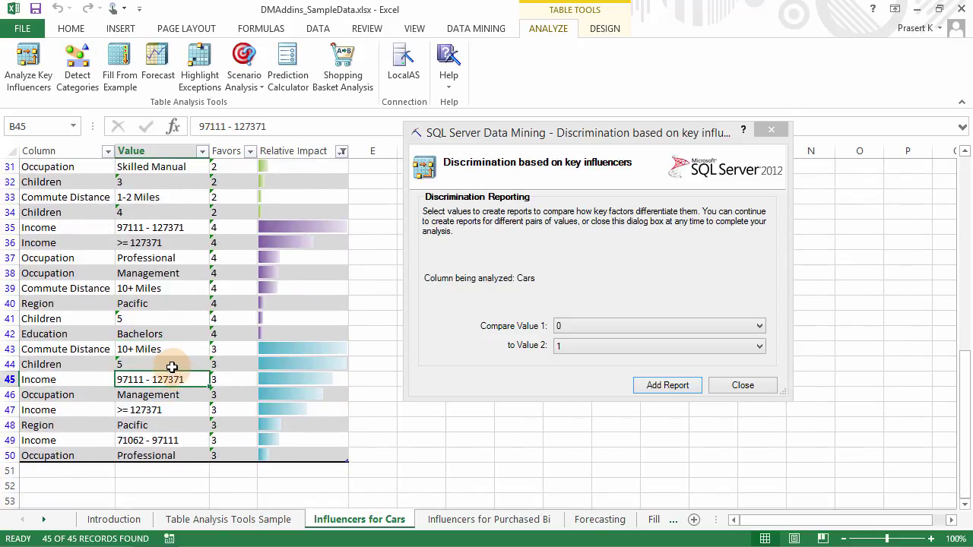
{"action": "left_click", "coordinate": [171, 365]}
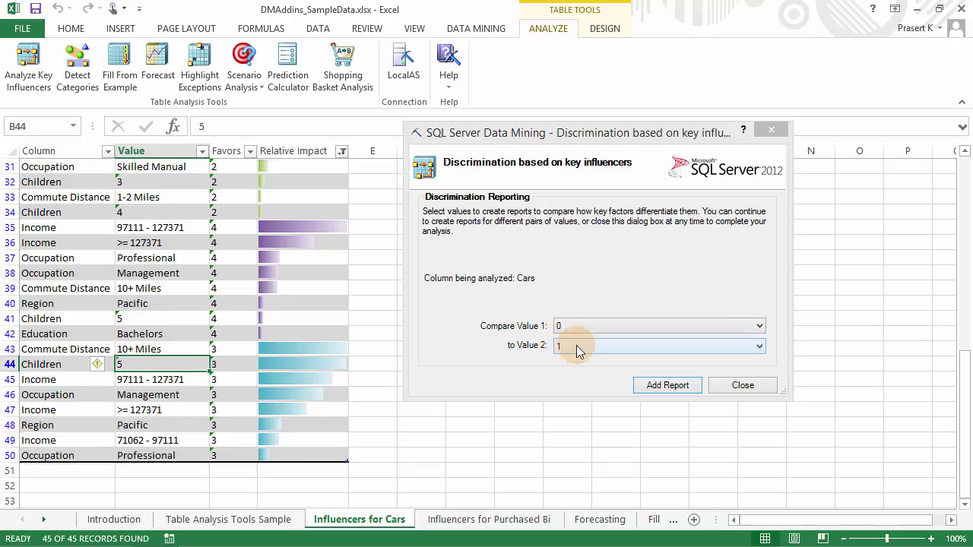
Step: Add a discrimination report comparing Cars value 0 against value 4
{"action": "left_click", "coordinate": [583, 347]}
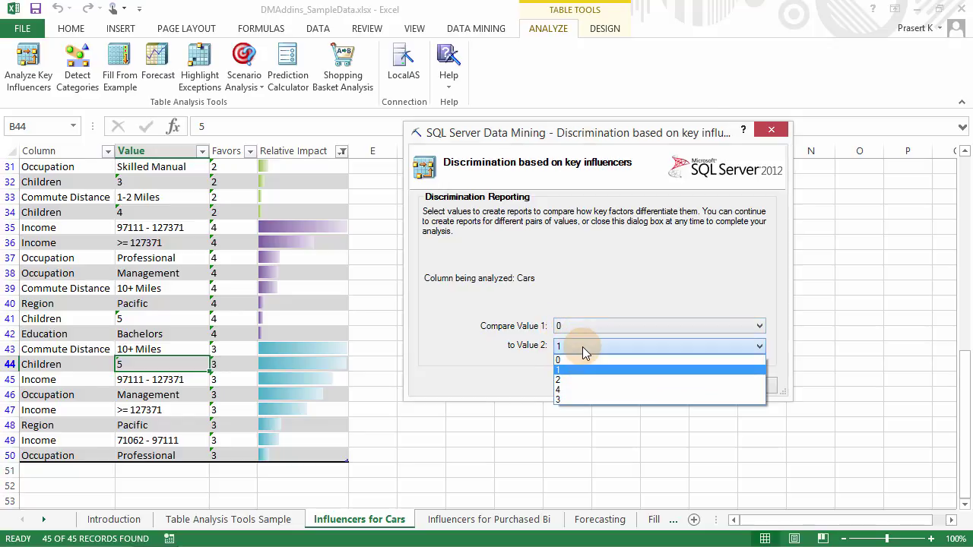
{"action": "left_click", "coordinate": [570, 388]}
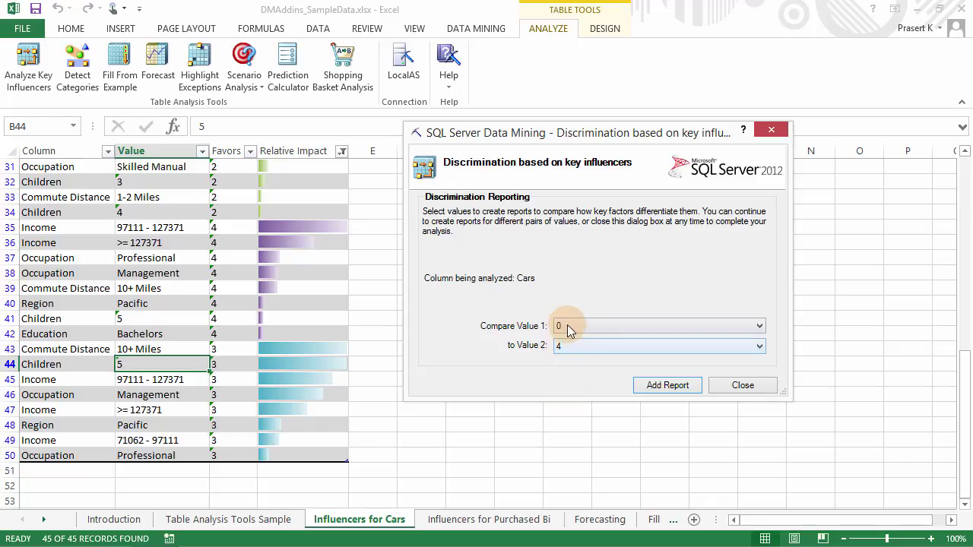
{"action": "left_click", "coordinate": [655, 386]}
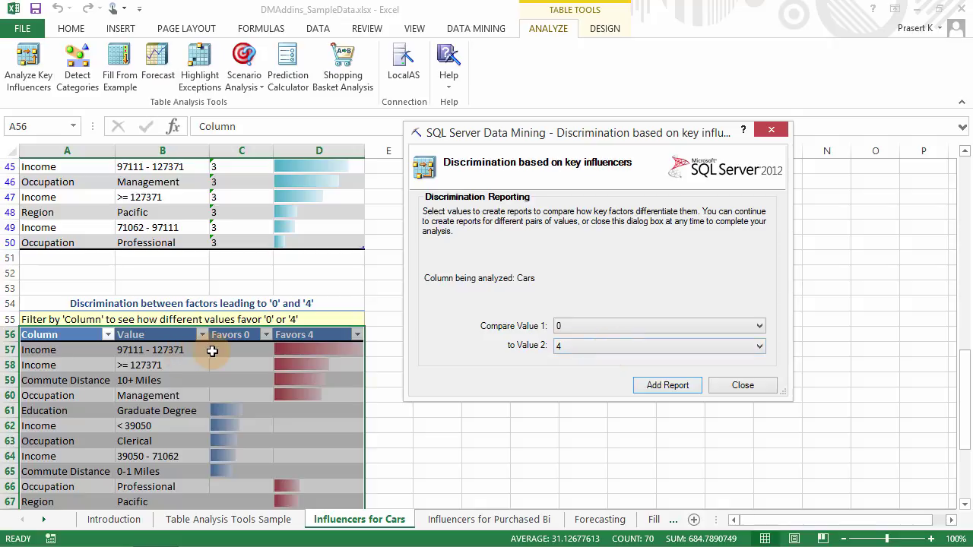
{"action": "left_click", "coordinate": [232, 335]}
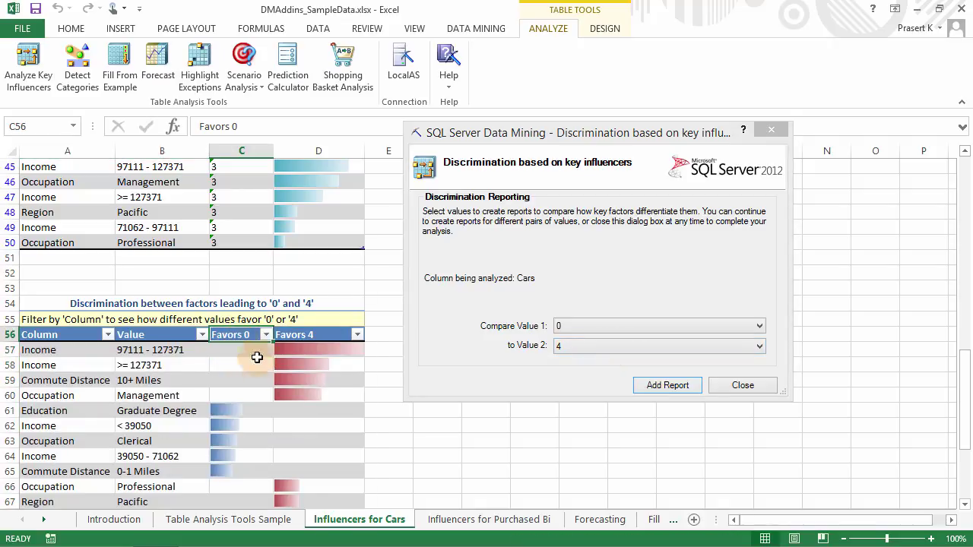
{"action": "scroll", "coordinate": [257, 361], "scroll_direction": "down", "scroll_amount": 2}
{"action": "left_click", "coordinate": [231, 320]}
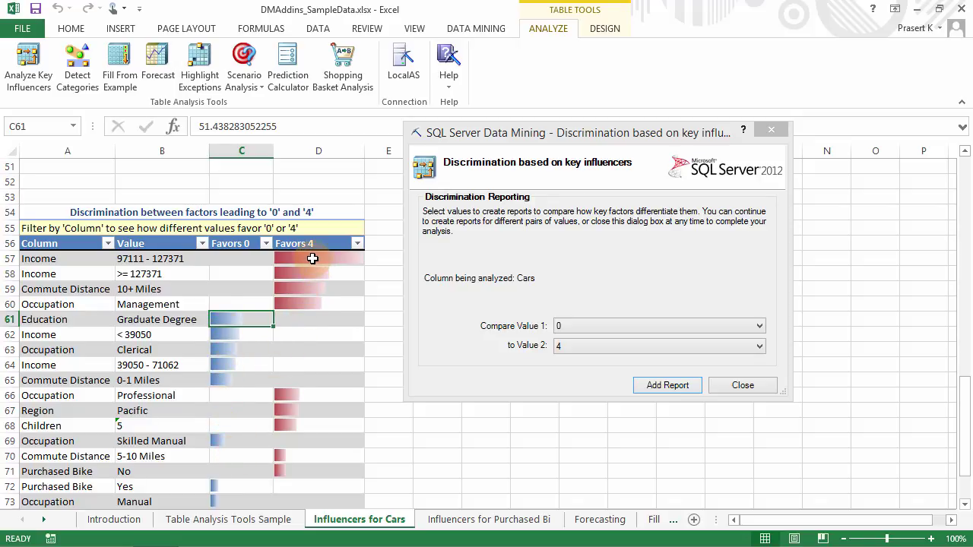
{"action": "left_click", "coordinate": [312, 258]}
{"action": "left_click", "coordinate": [150, 259]}
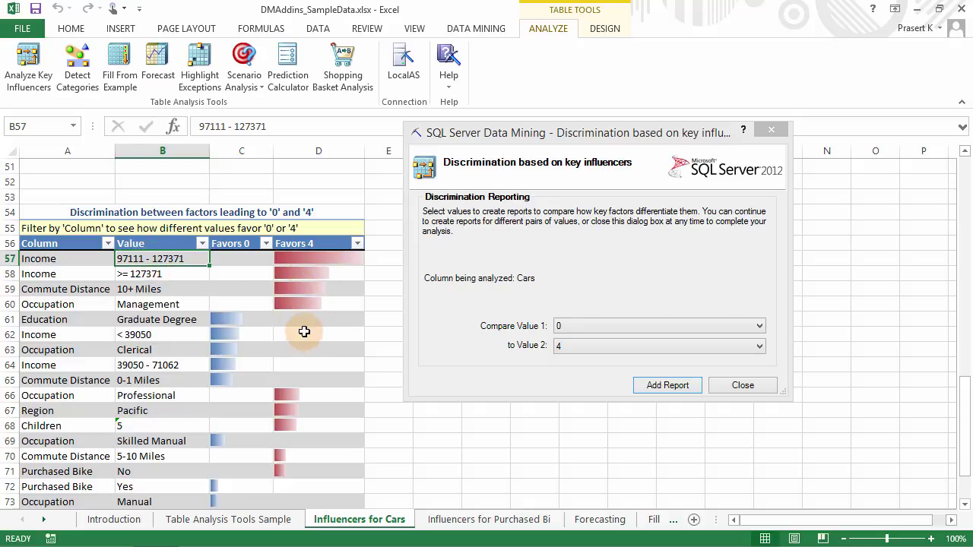
{"action": "left_click", "coordinate": [155, 289]}
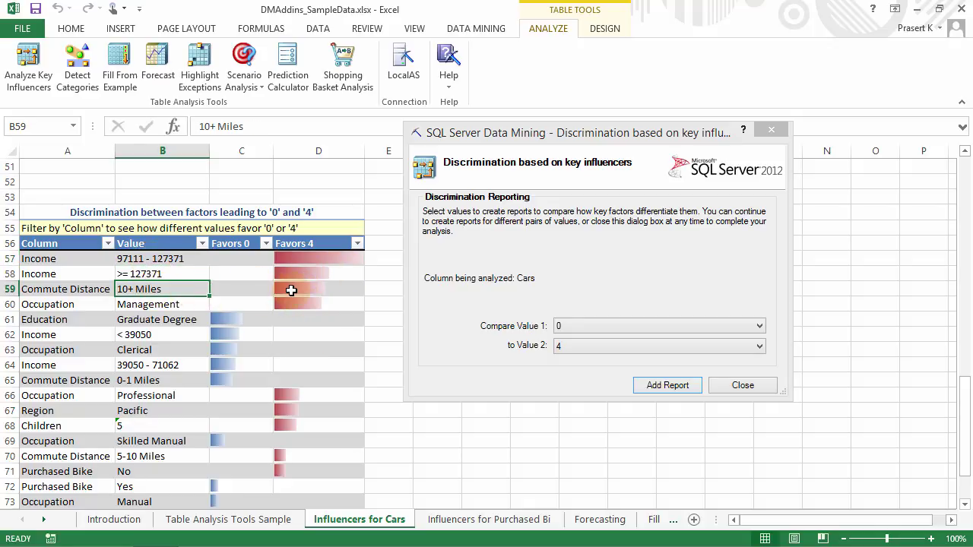
{"action": "left_click", "coordinate": [291, 291]}
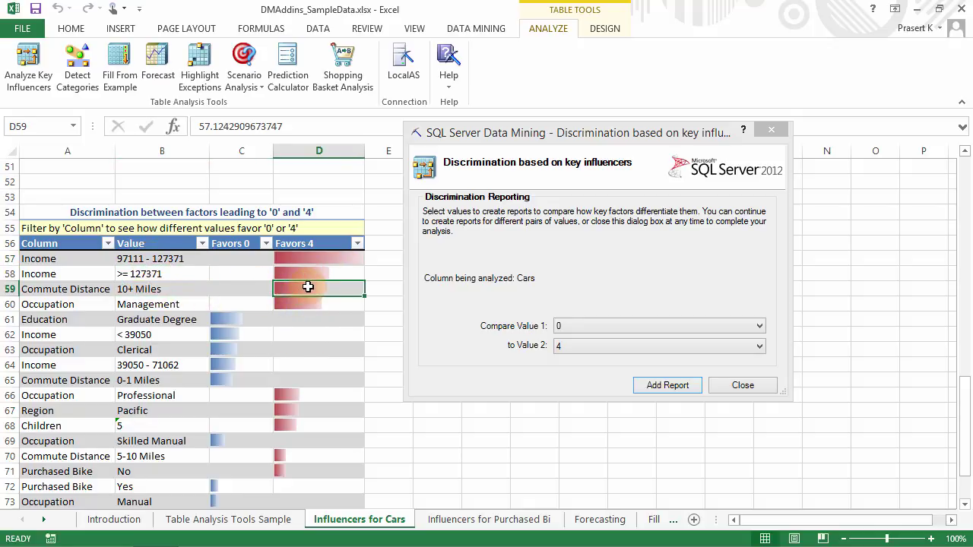
Step: Add the Cars 1 versus 3 discrimination table, close the dialog, and review its strongest Favors 3 bar
{"action": "left_click", "coordinate": [620, 324]}
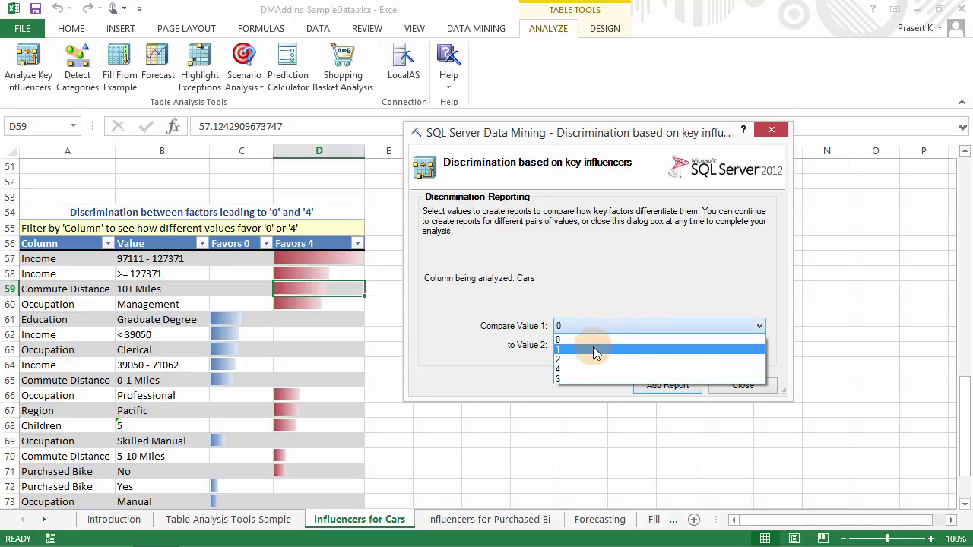
{"action": "left_click", "coordinate": [593, 347]}
{"action": "left_click", "coordinate": [596, 345]}
{"action": "left_click", "coordinate": [571, 393]}
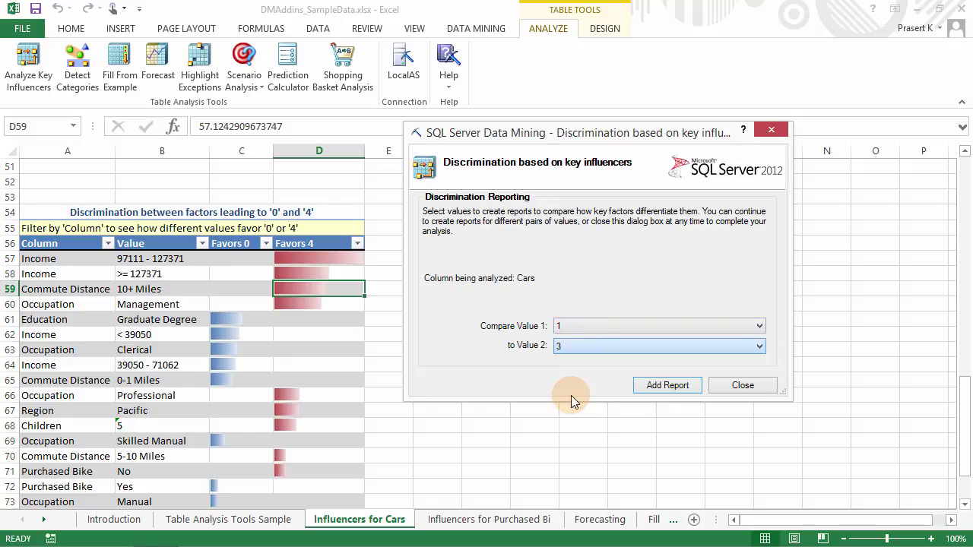
{"action": "left_click", "coordinate": [665, 388]}
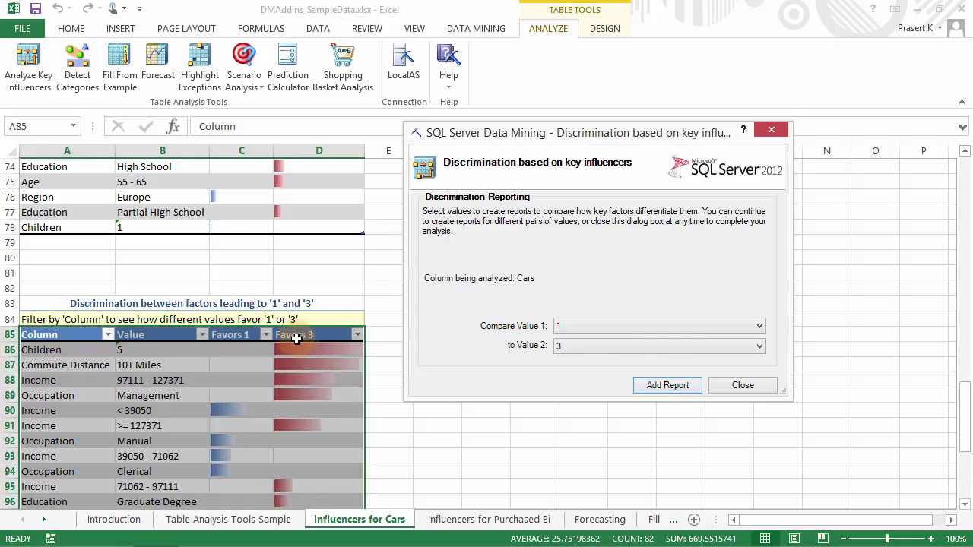
{"action": "left_click", "coordinate": [742, 388]}
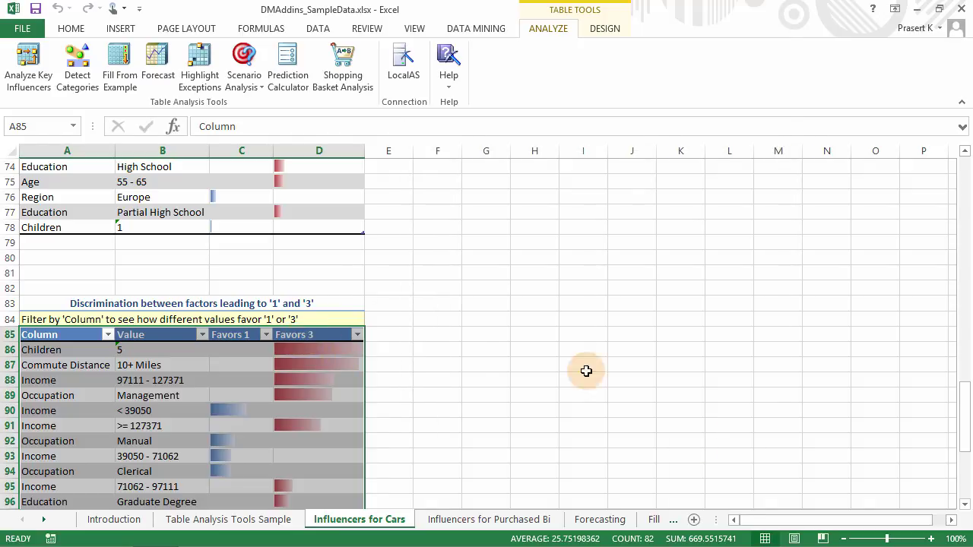
{"action": "left_click", "coordinate": [300, 351]}
{"action": "scroll", "coordinate": [384, 346], "scroll_direction": "down", "scroll_amount": 2}
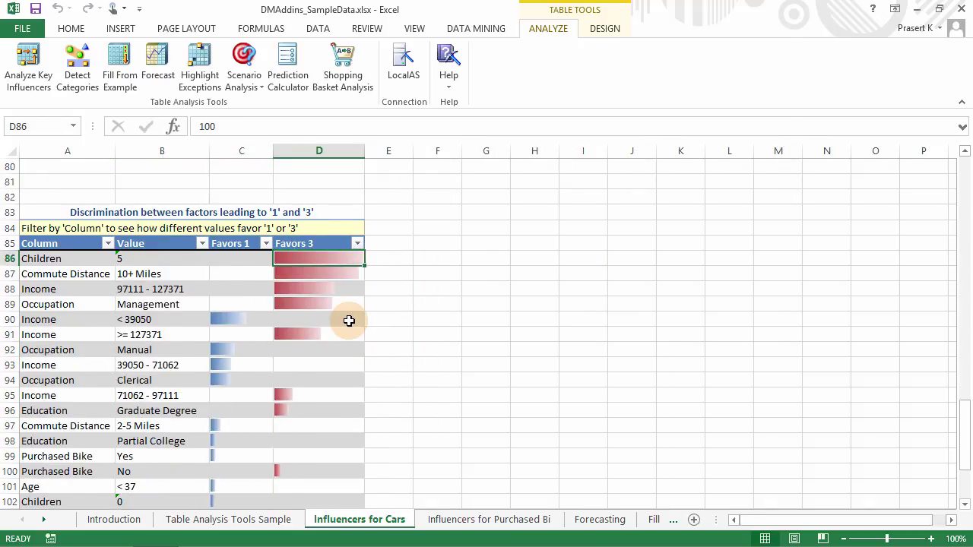